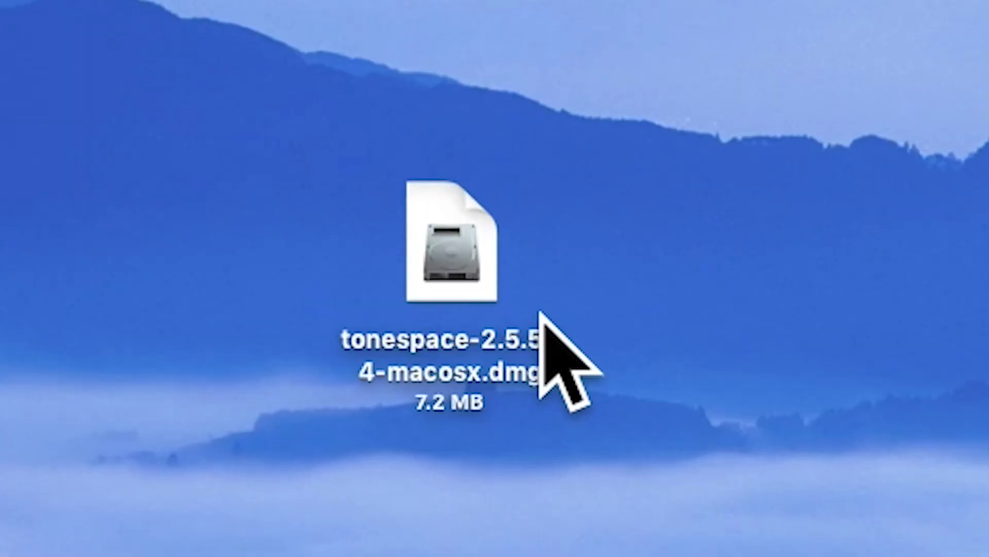
Step: Mount the tonespace disk image and go to the user Library folder via the Option-revealed Go menu
{"action": "double_click", "coordinate": [482, 283]}
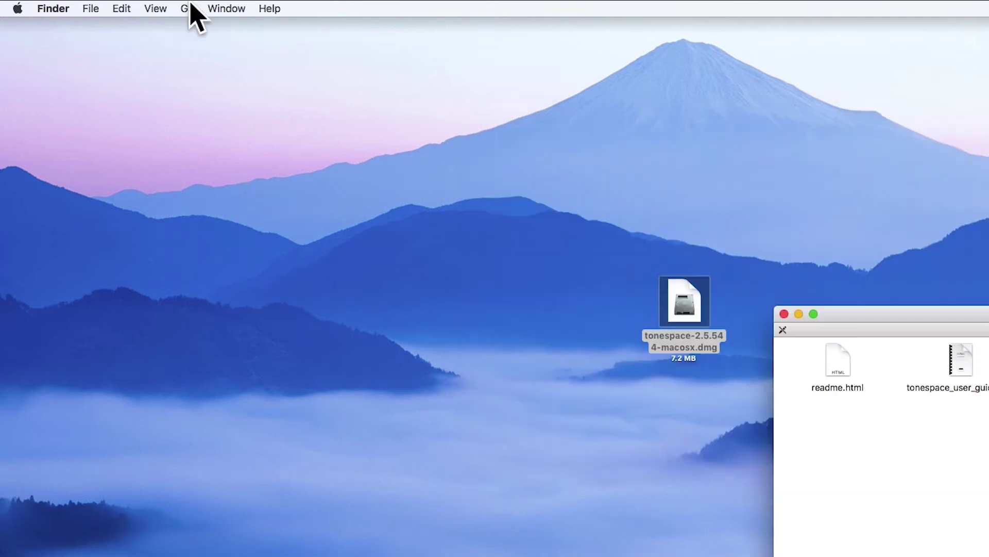
{"action": "left_click", "coordinate": [188, 8]}
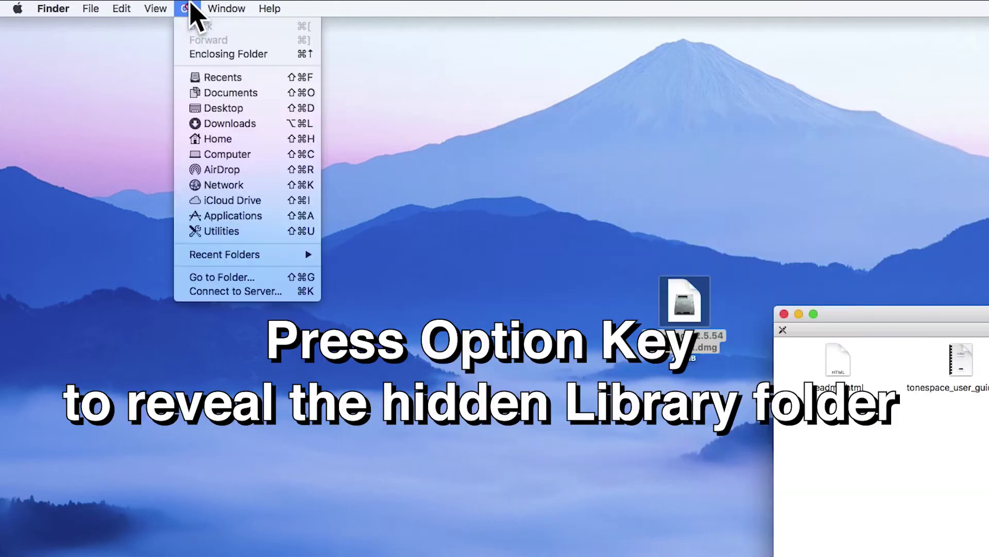
{"action": "key", "text": "alt"}
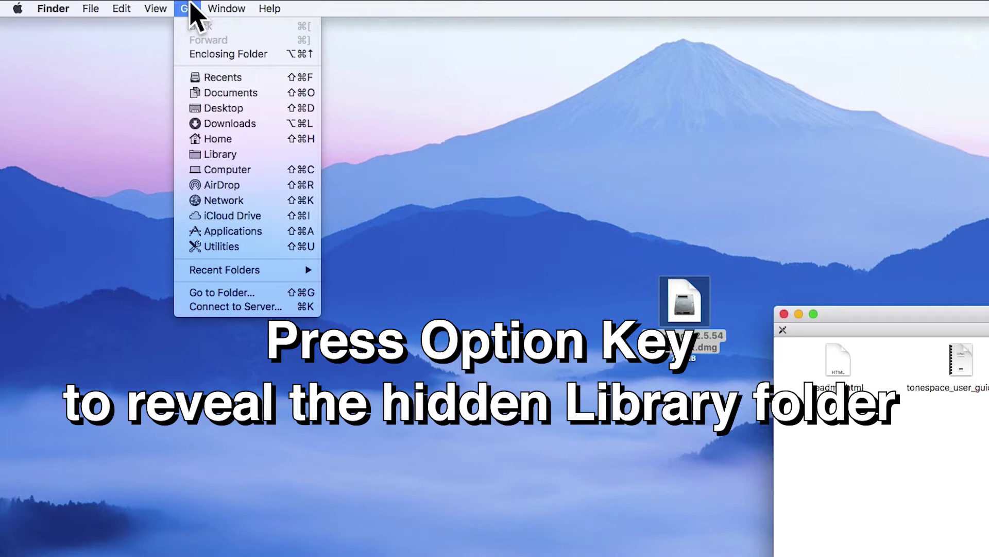
{"action": "left_click", "coordinate": [245, 154]}
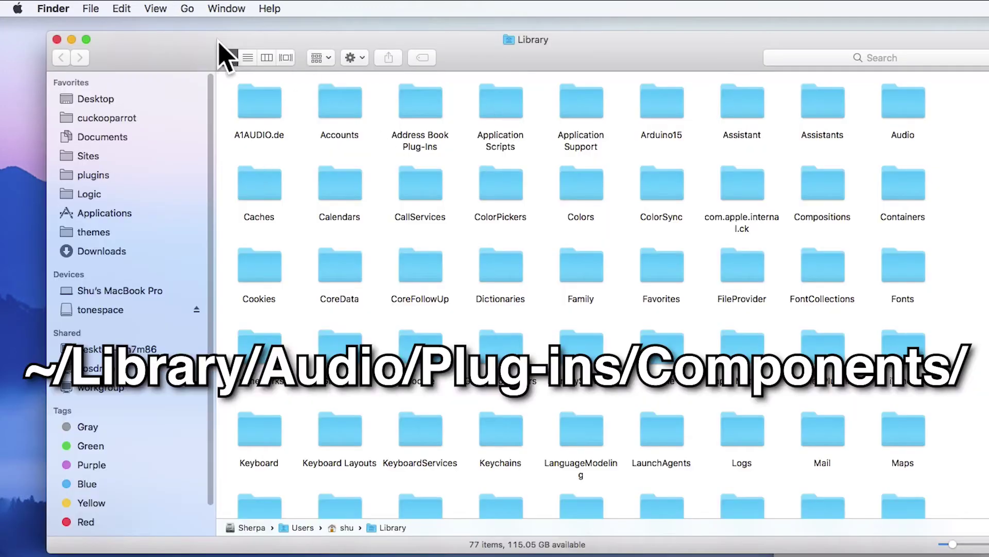
Step: In list view, open Audio > Plug-Ins > Components
{"action": "left_click", "coordinate": [247, 57]}
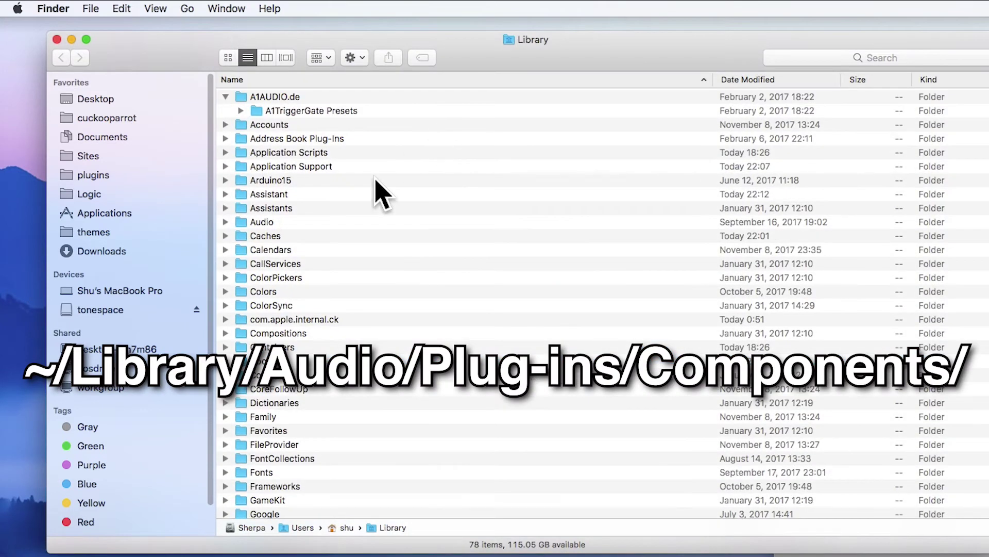
{"action": "double_click", "coordinate": [267, 222]}
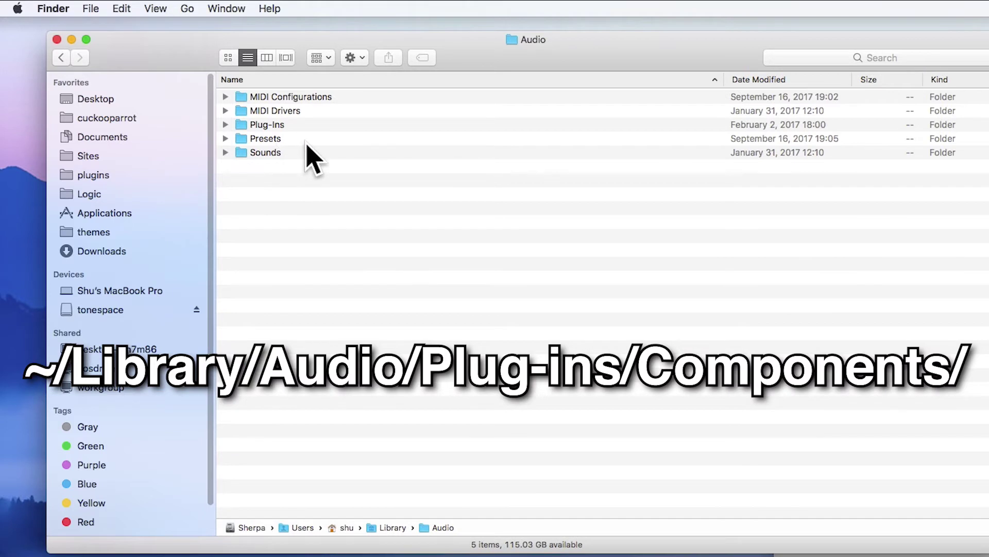
{"action": "double_click", "coordinate": [272, 124]}
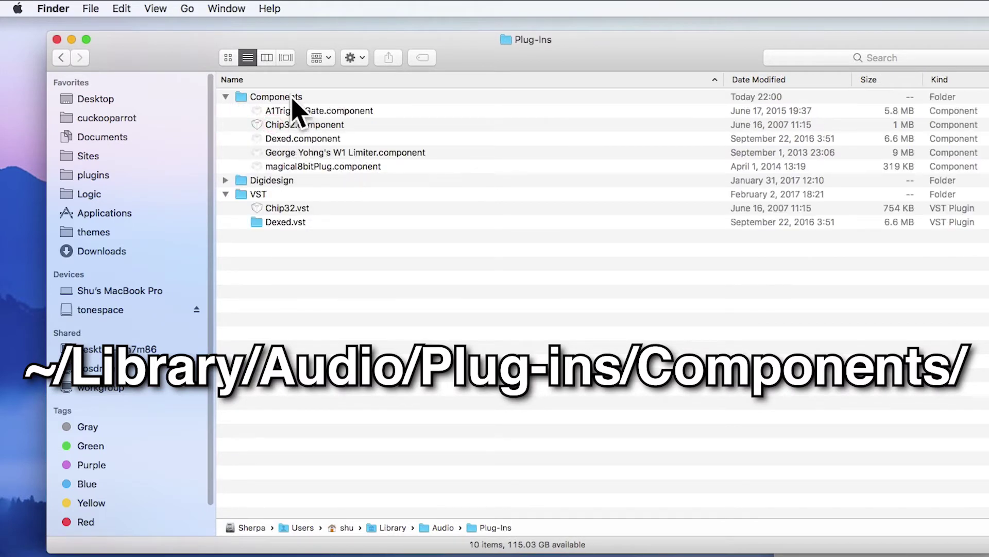
{"action": "double_click", "coordinate": [293, 100]}
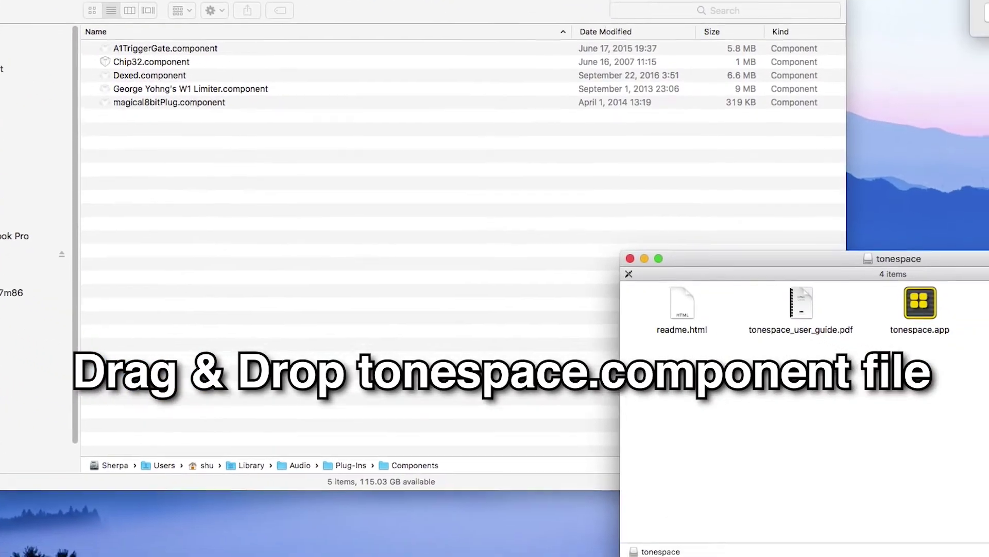
Step: Copy tonespace.component from the disk image into the Components folder
{"action": "left_click", "coordinate": [952, 273]}
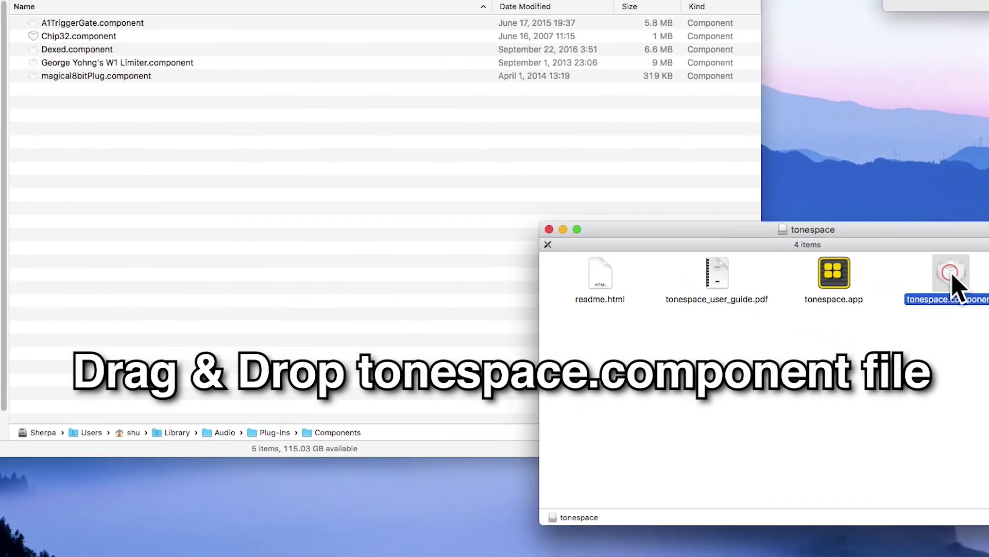
{"action": "left_click_drag", "start_coordinate": [952, 273], "coordinate": [904, 390]}
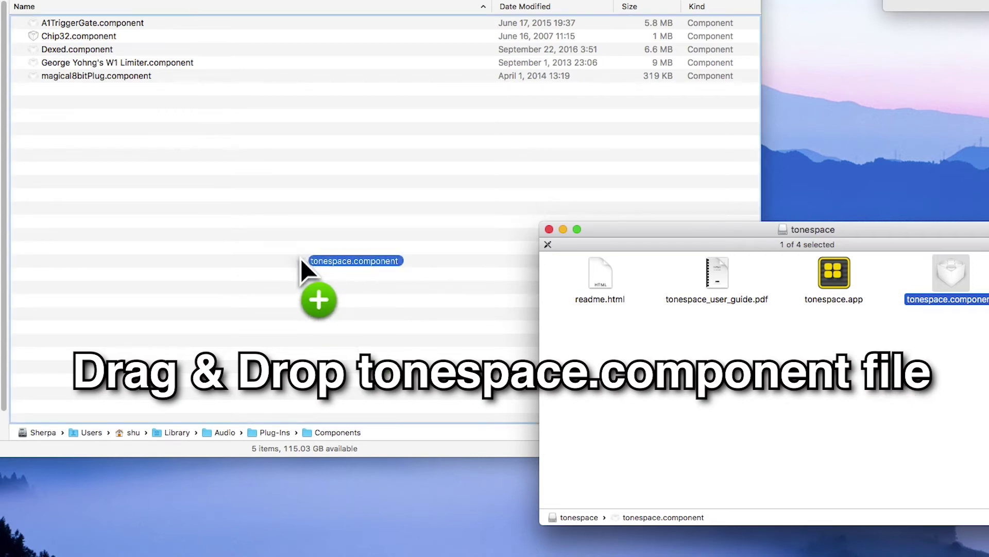
{"action": "left_click_drag", "start_coordinate": [904, 390], "coordinate": [303, 257]}
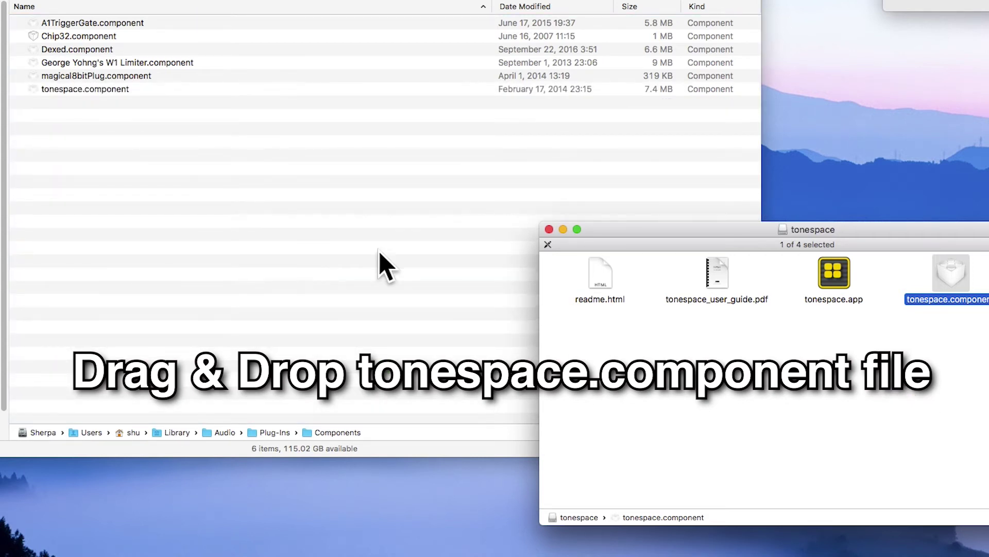
Step: Copy tonespace.app from the disk image into the Applications folder
{"action": "left_click", "coordinate": [403, 249]}
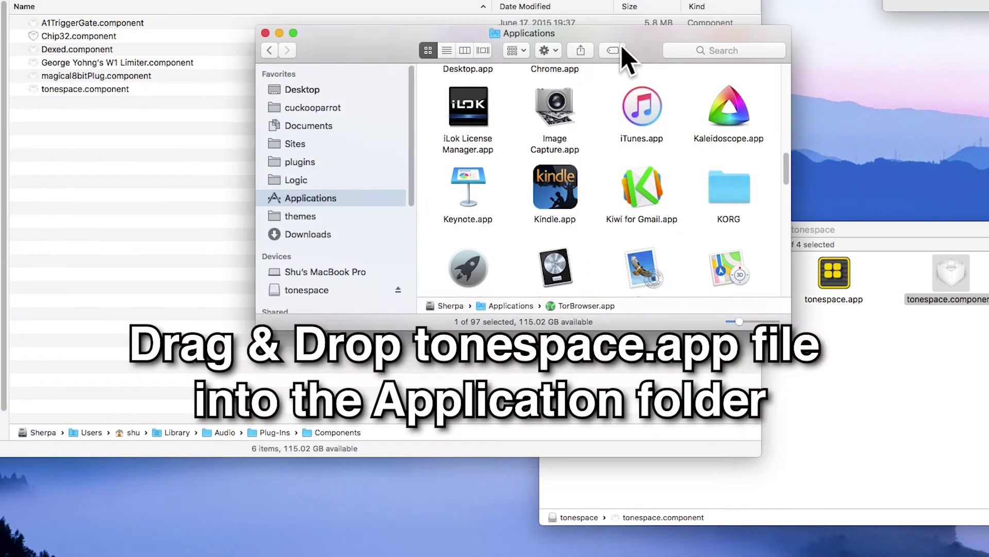
{"action": "left_click_drag", "start_coordinate": [631, 62], "coordinate": [307, 39]}
{"action": "left_click", "coordinate": [953, 364]}
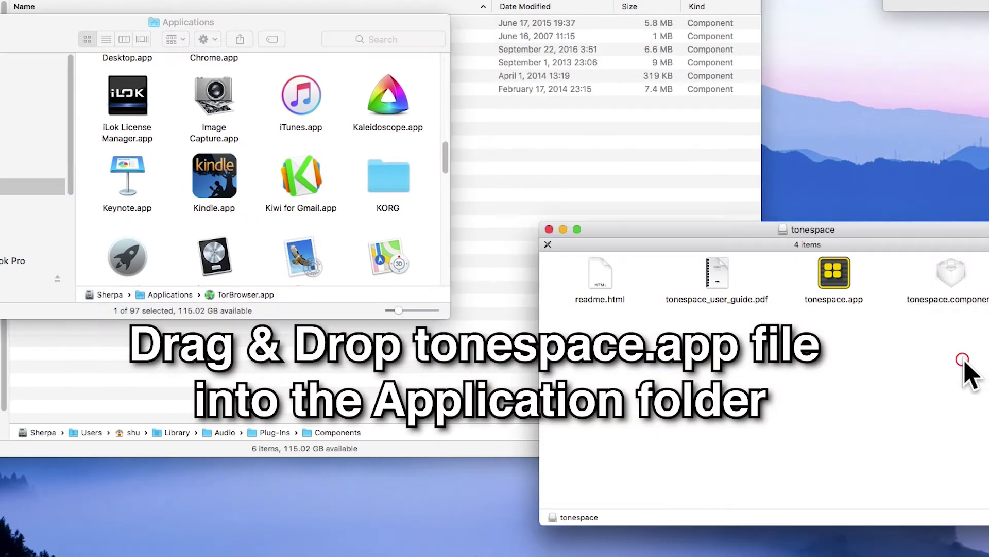
{"action": "left_click", "coordinate": [836, 268]}
{"action": "left_click_drag", "start_coordinate": [836, 268], "coordinate": [275, 218]}
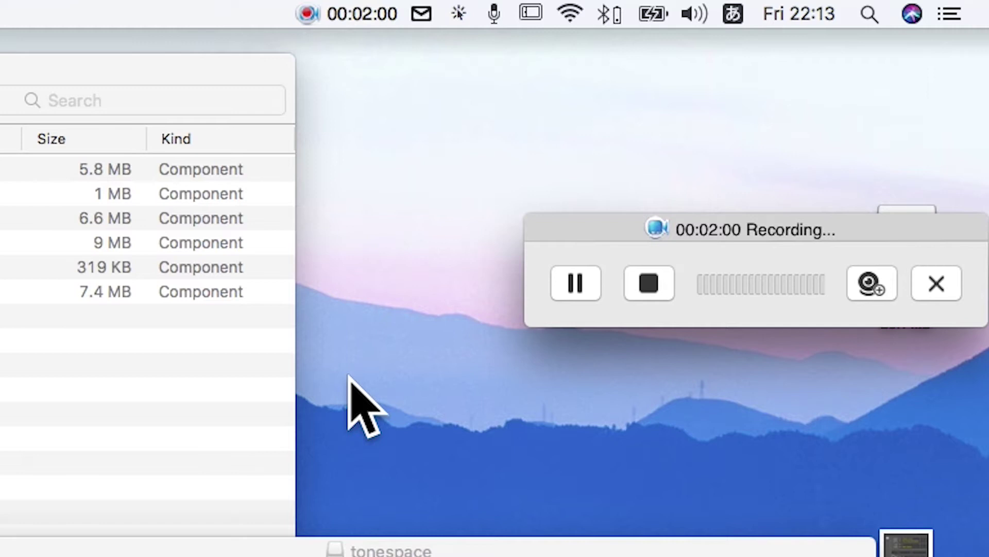
Step: Mark the IAC Driver as online, then close its properties and Audio MIDI Setup
{"action": "key", "text": "super+space"}
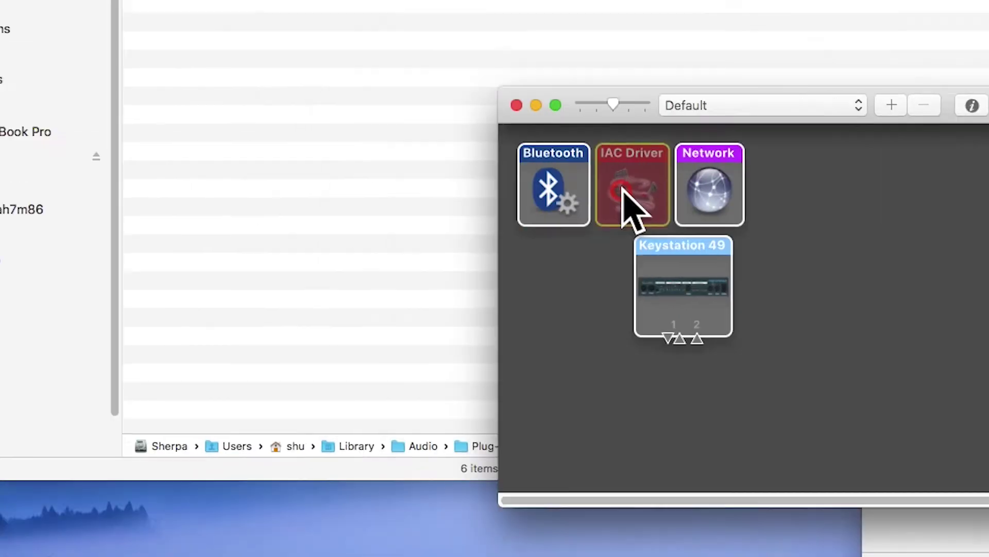
{"action": "double_click", "coordinate": [282, 147]}
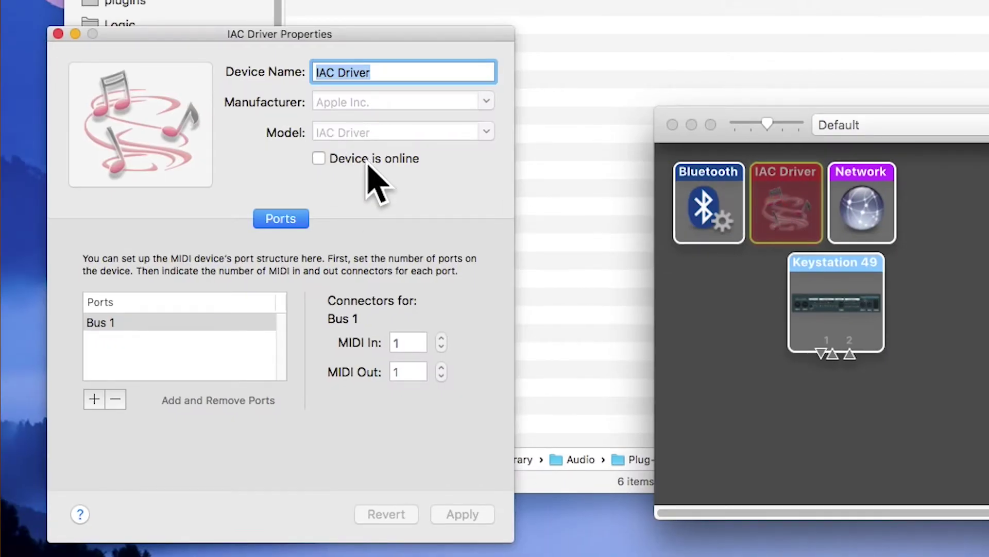
{"action": "left_click", "coordinate": [318, 159]}
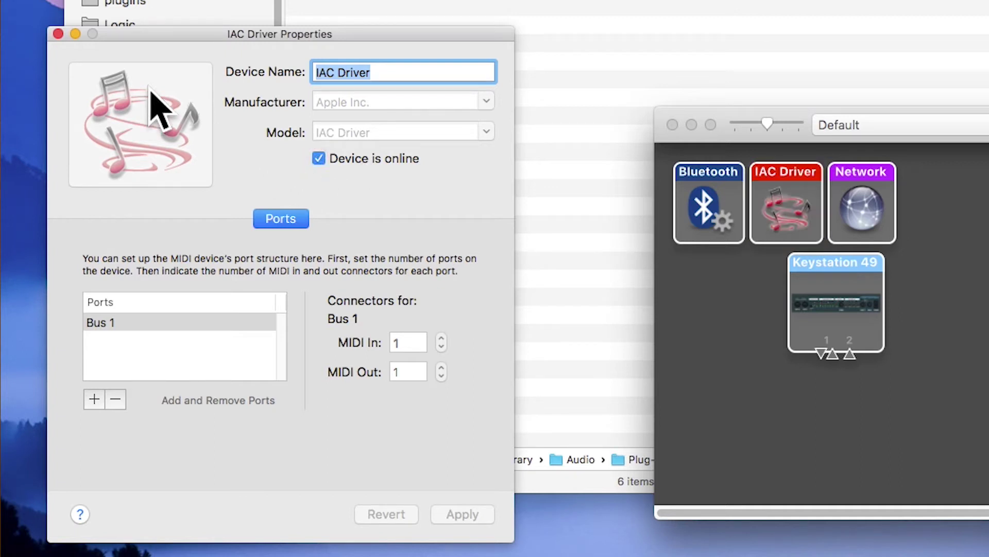
{"action": "left_click", "coordinate": [58, 34]}
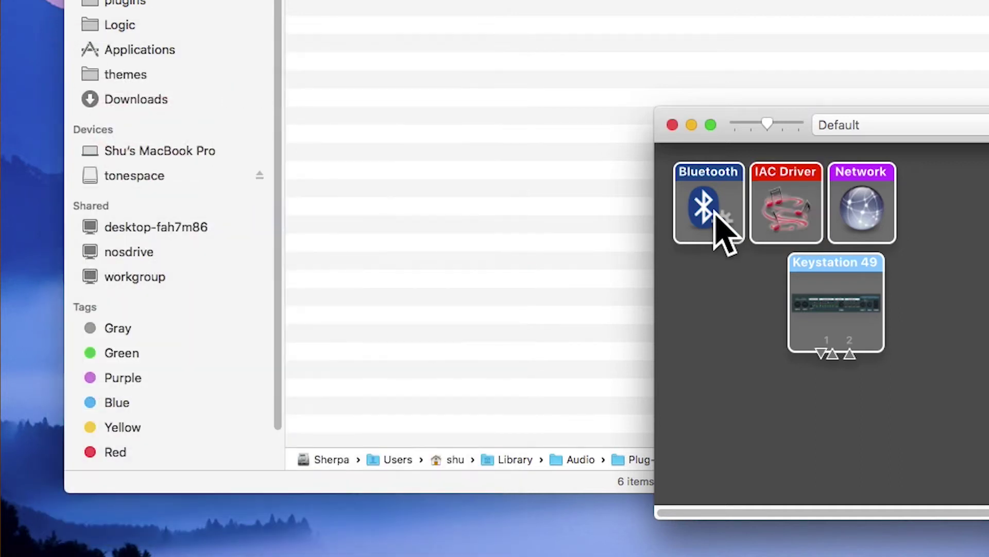
{"action": "left_click", "coordinate": [672, 126]}
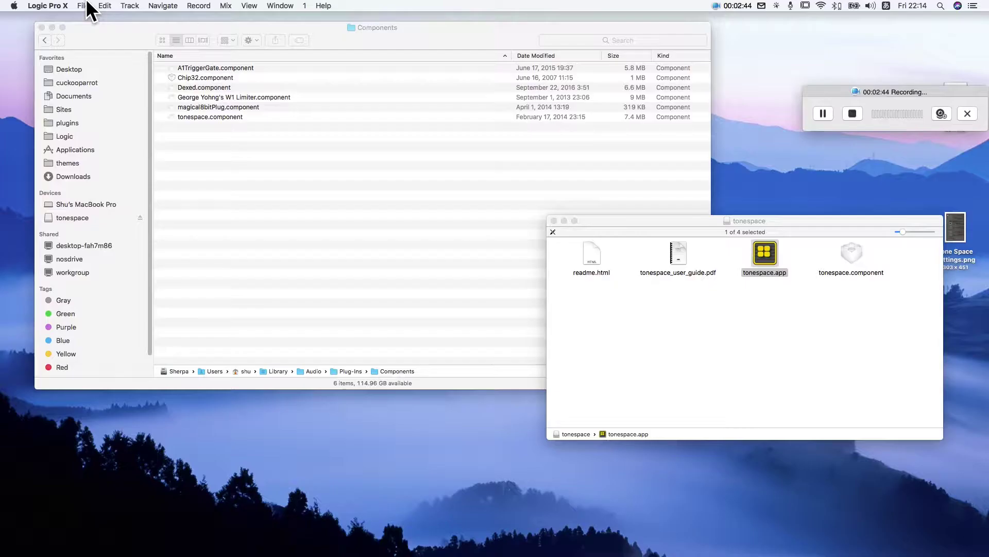
Step: Start a new empty project with a software instrument track
{"action": "left_click", "coordinate": [84, 6]}
{"action": "left_click", "coordinate": [88, 17]}
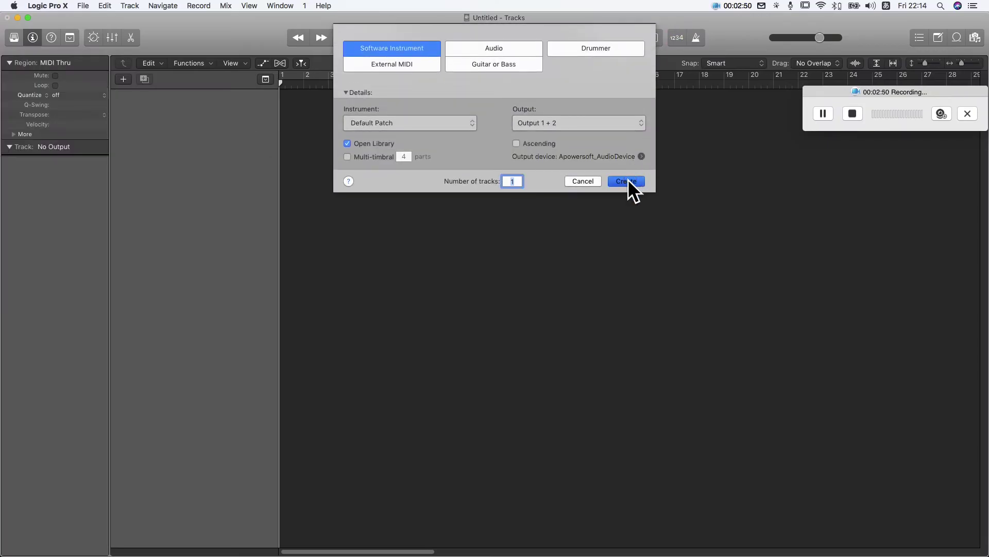
{"action": "left_click", "coordinate": [627, 181]}
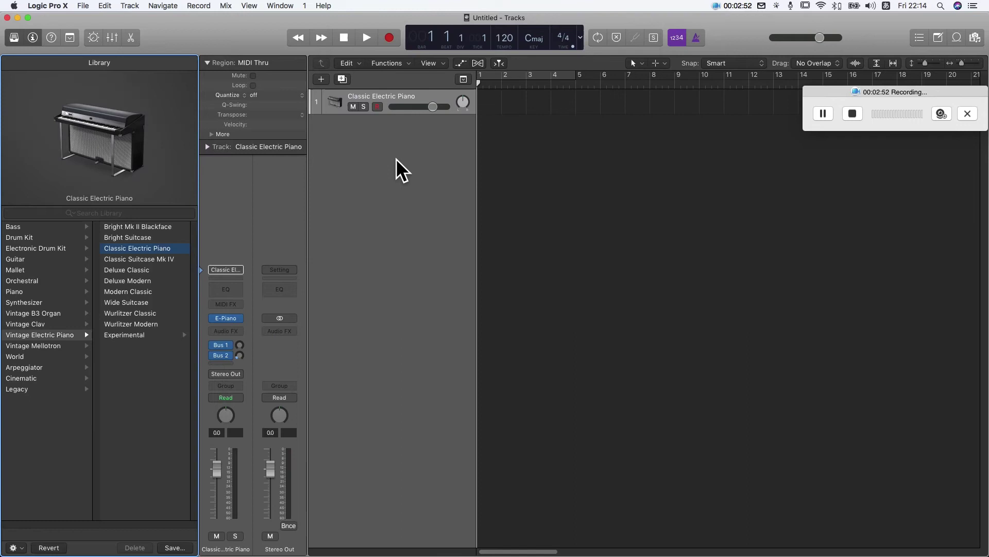
Step: Load tonespace in stereo as the Inst 1 instrument and move its window right
{"action": "left_click", "coordinate": [225, 270]}
{"action": "mouse_move", "coordinate": [253, 519]}
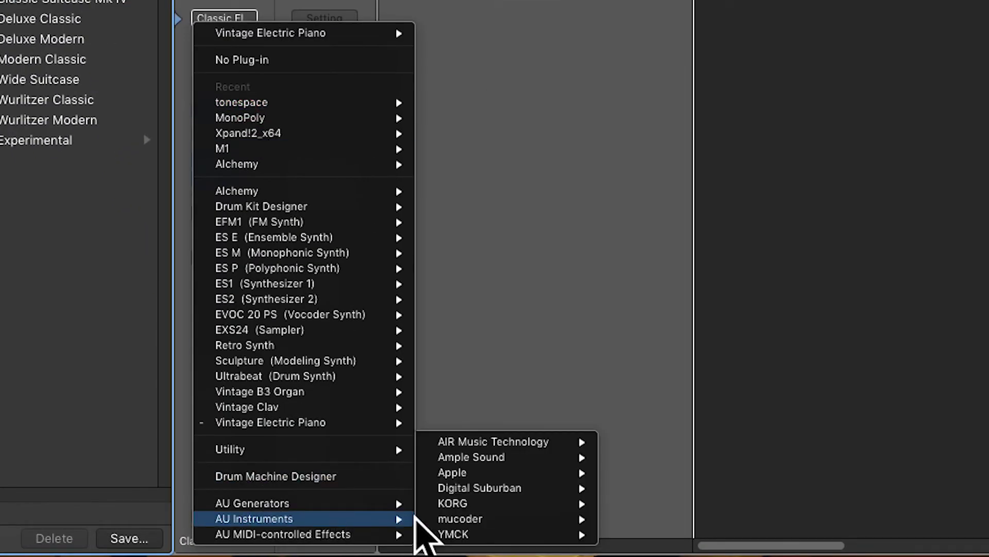
{"action": "mouse_move", "coordinate": [461, 519]}
{"action": "mouse_move", "coordinate": [648, 519]}
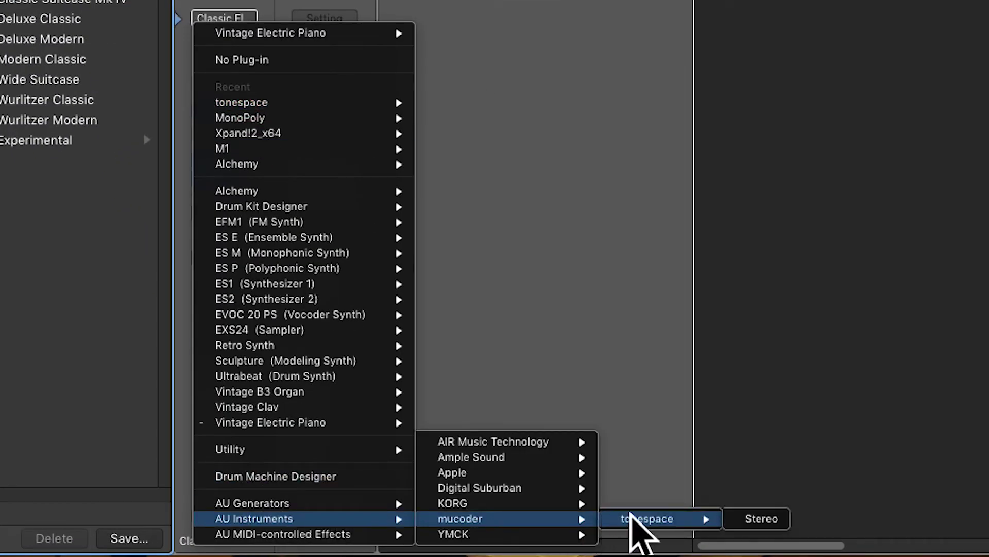
{"action": "left_click", "coordinate": [761, 519]}
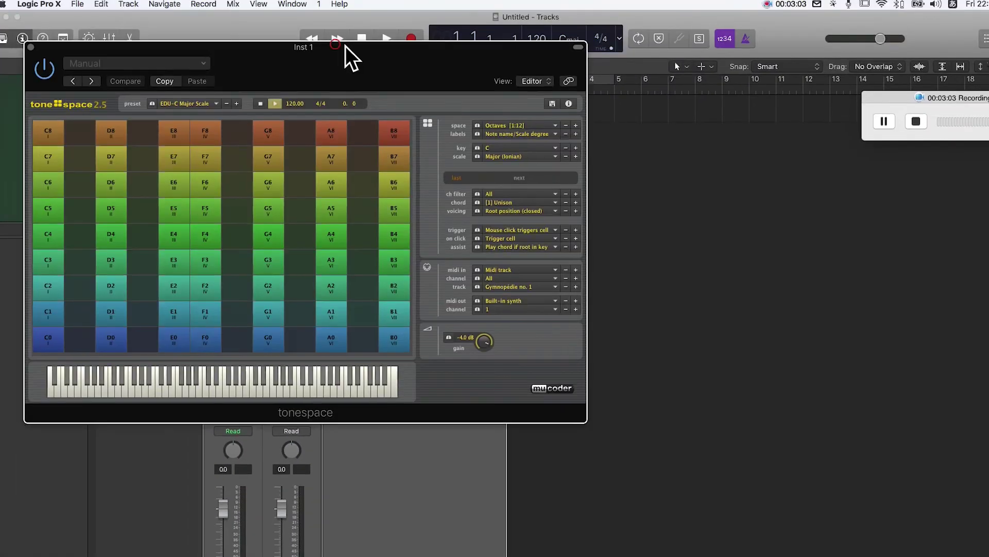
{"action": "mouse_move", "coordinate": [337, 45]}
{"action": "left_mouse_down"}
{"action": "mouse_move", "coordinate": [688, 124]}
{"action": "mouse_move", "coordinate": [715, 119]}
{"action": "left_mouse_up"}
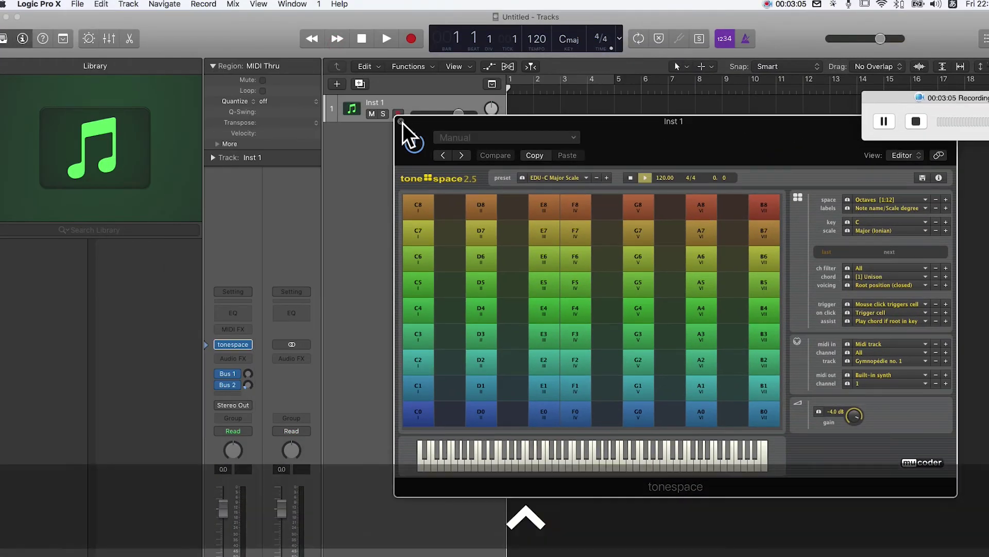
{"action": "left_click", "coordinate": [343, 100]}
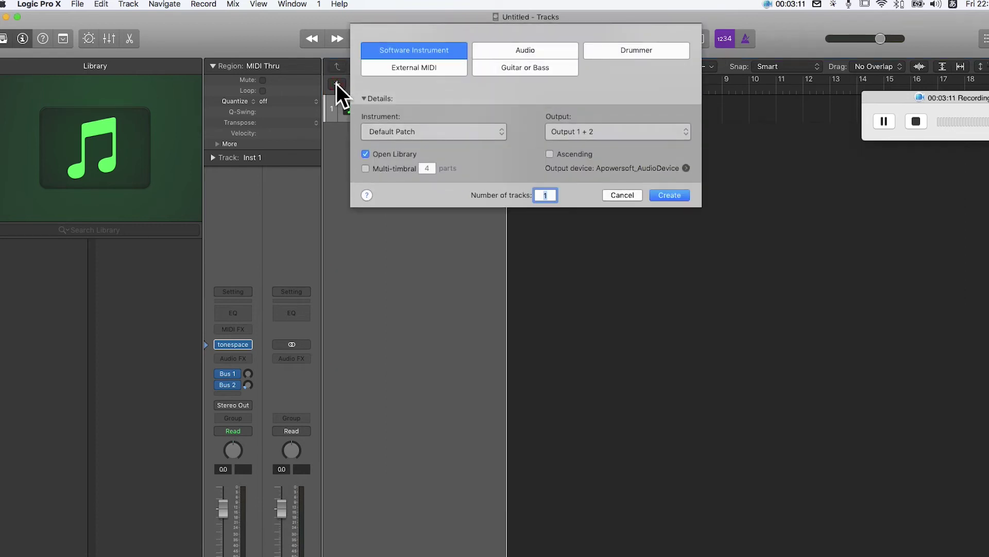
Step: Add a software instrument track and load the Yamaha Grand Piano patch on it
{"action": "left_click", "coordinate": [672, 195]}
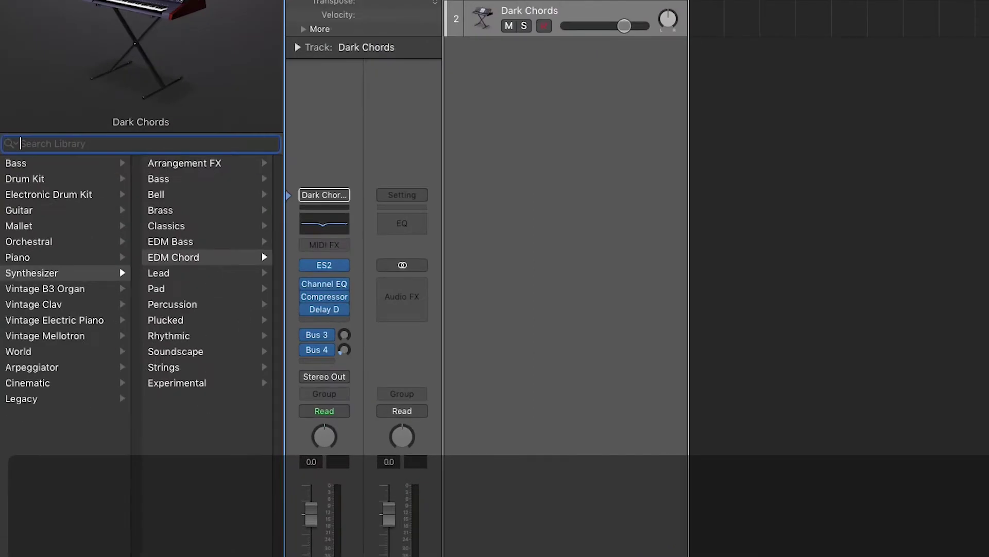
{"action": "type", "text": "piano"}
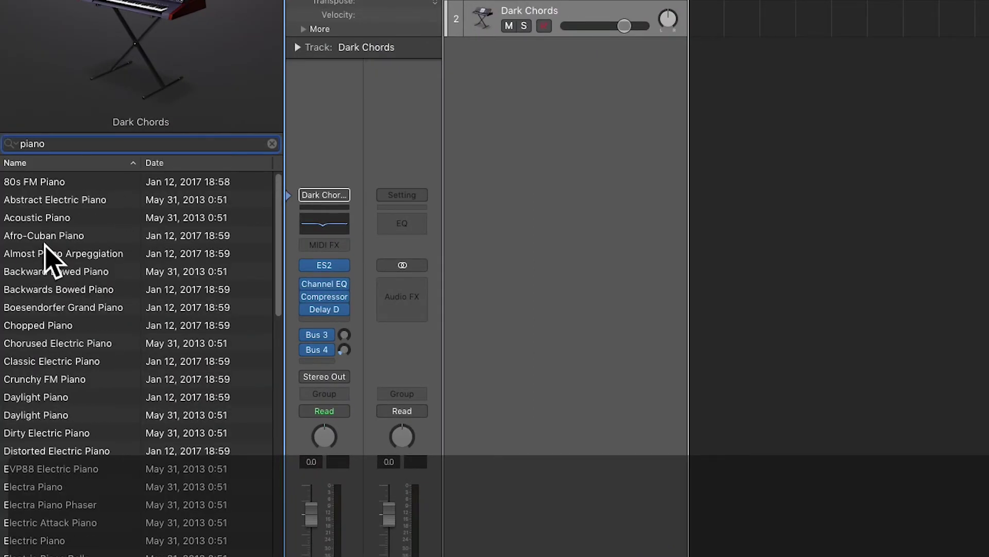
{"action": "scroll", "coordinate": [147, 421], "scroll_direction": "down", "scroll_amount": 5}
{"action": "scroll", "coordinate": [147, 422], "scroll_direction": "down", "scroll_amount": 4}
{"action": "scroll", "coordinate": [78, 541], "scroll_direction": "down", "scroll_amount": 5}
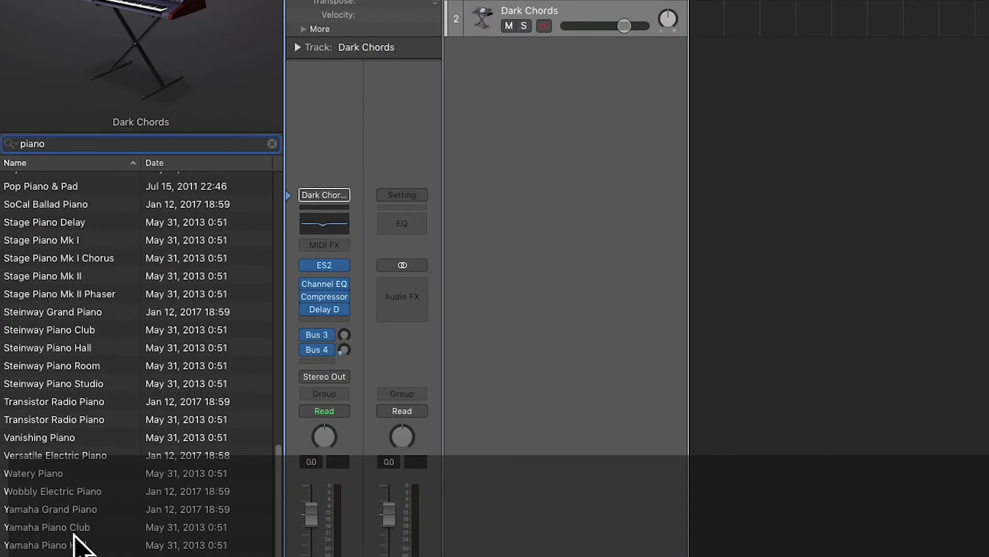
{"action": "left_click", "coordinate": [85, 509]}
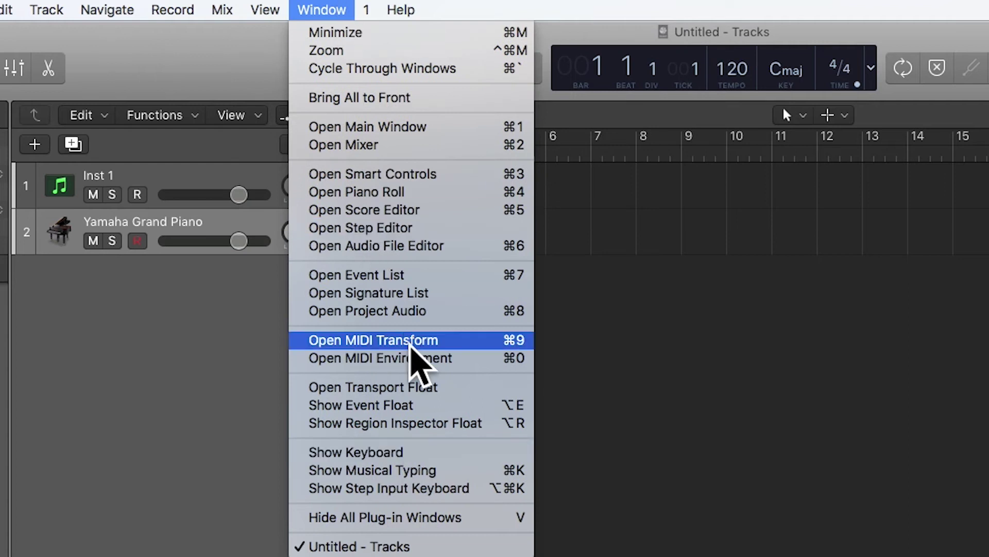
Step: In the MIDI Environment, cable Inst 1's output to the Yamaha Grand Piano channel
{"action": "left_click", "coordinate": [453, 359]}
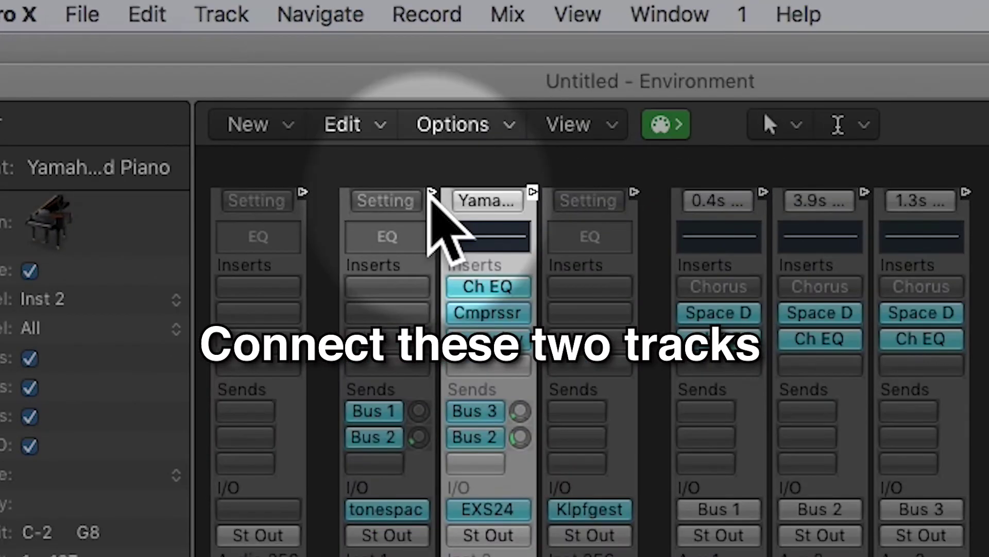
{"action": "left_click_drag", "start_coordinate": [431, 192], "coordinate": [534, 197]}
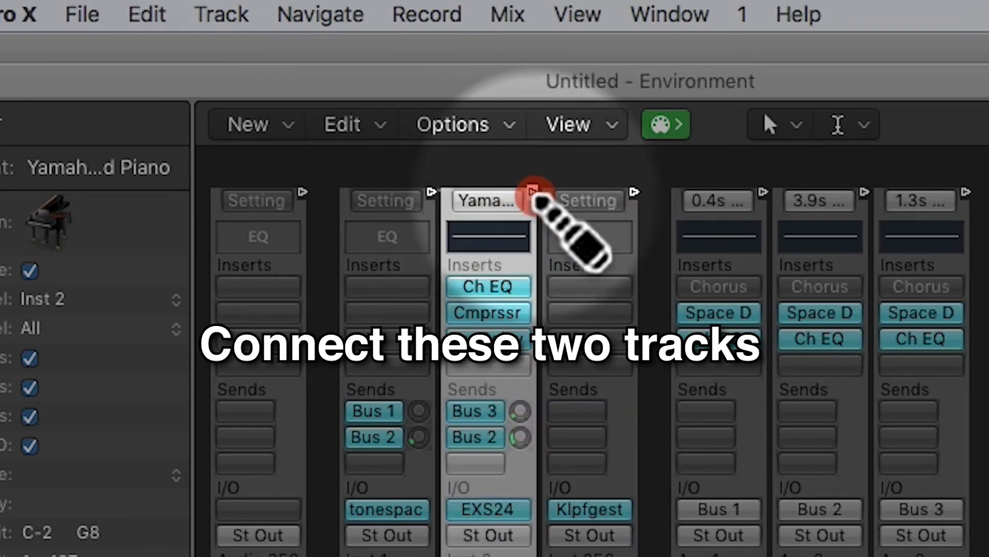
{"action": "left_click_drag", "start_coordinate": [535, 196], "coordinate": [536, 194]}
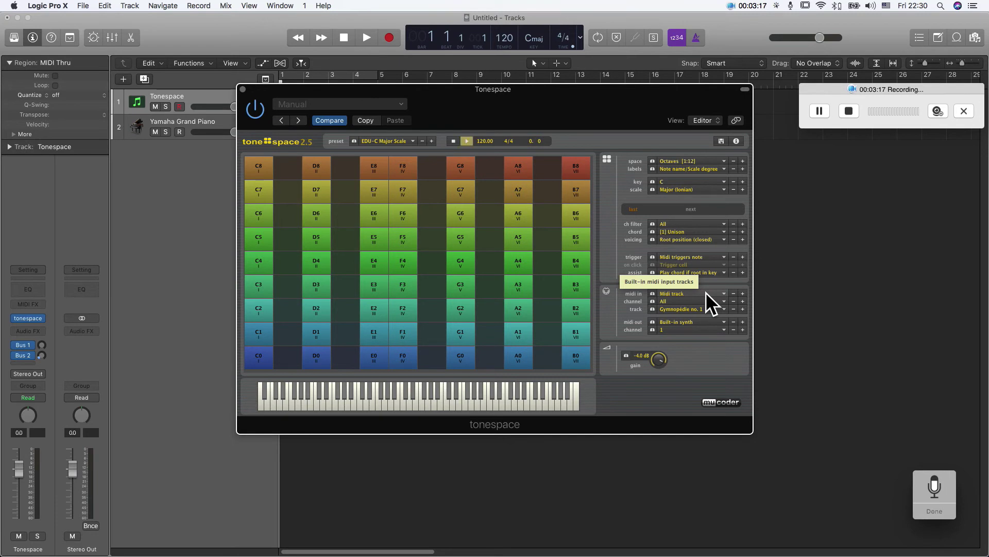
Step: Enable IAC Driver Bus 1 and Keystation 49 Port 1 as Tonespace's active MIDI inputs
{"action": "left_click", "coordinate": [705, 293]}
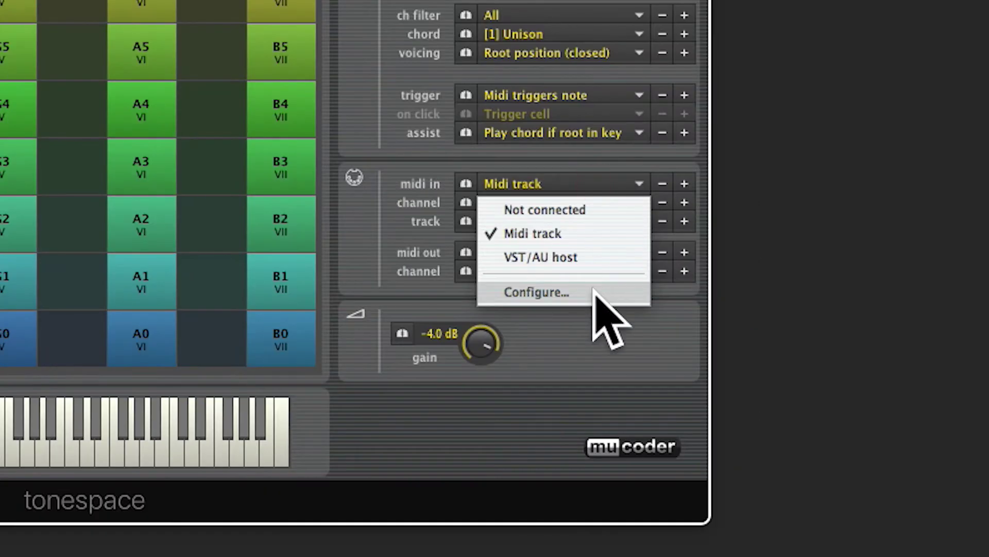
{"action": "left_click", "coordinate": [595, 293]}
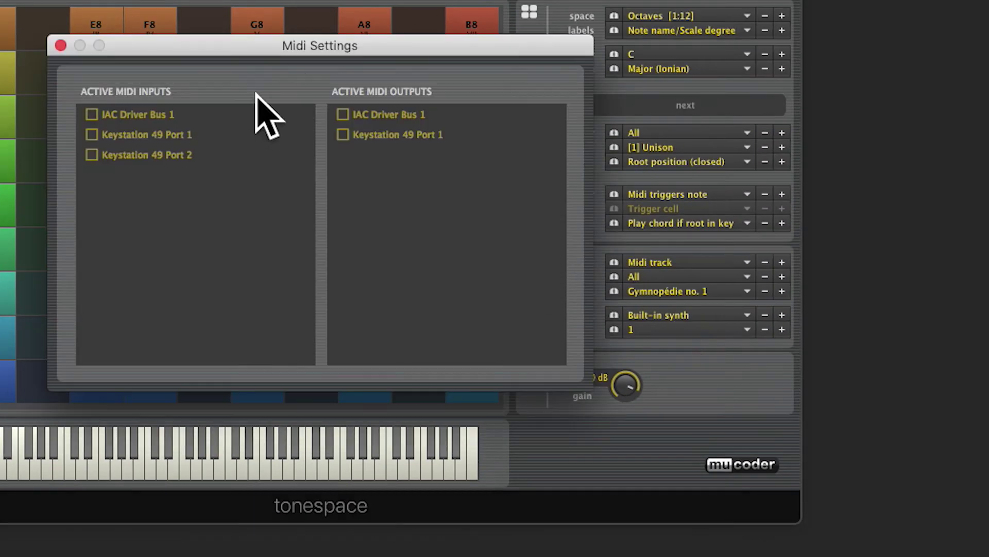
{"action": "left_click", "coordinate": [164, 116]}
{"action": "left_click", "coordinate": [93, 115]}
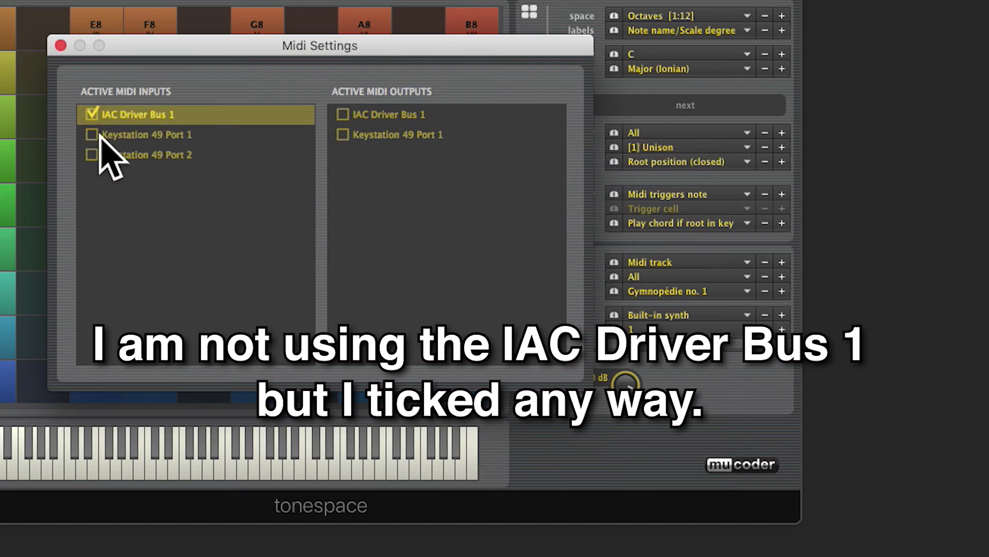
{"action": "left_click", "coordinate": [91, 135]}
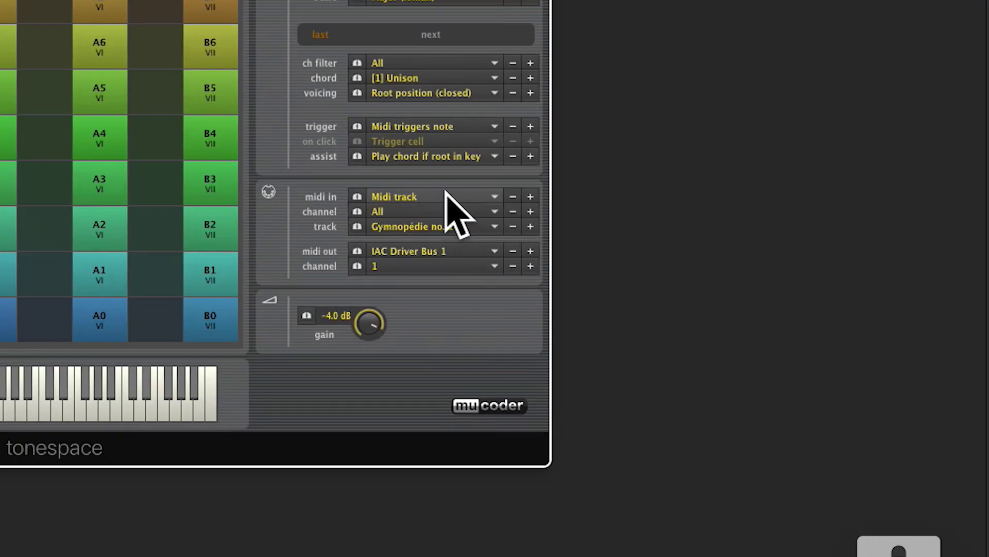
{"action": "left_click", "coordinate": [447, 195]}
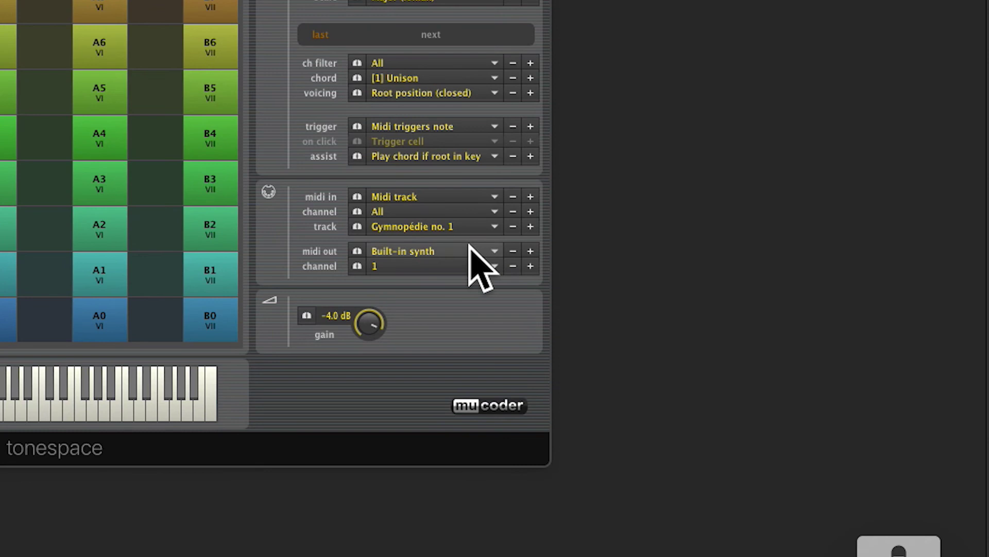
Step: Enable IAC Driver Bus 1 as an active MIDI output and route Tonespace's midi out to it
{"action": "left_click", "coordinate": [470, 251]}
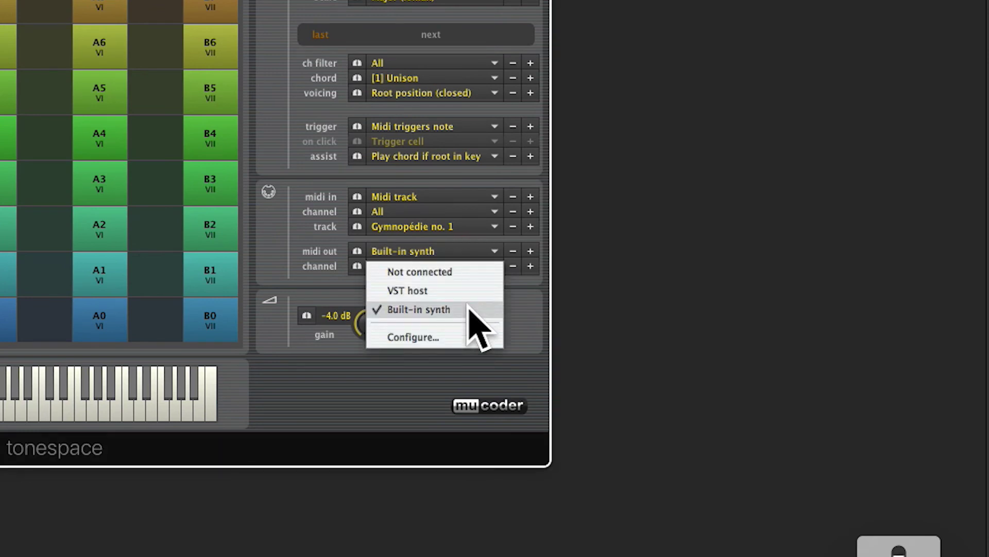
{"action": "left_click", "coordinate": [450, 338]}
{"action": "left_click", "coordinate": [397, 196]}
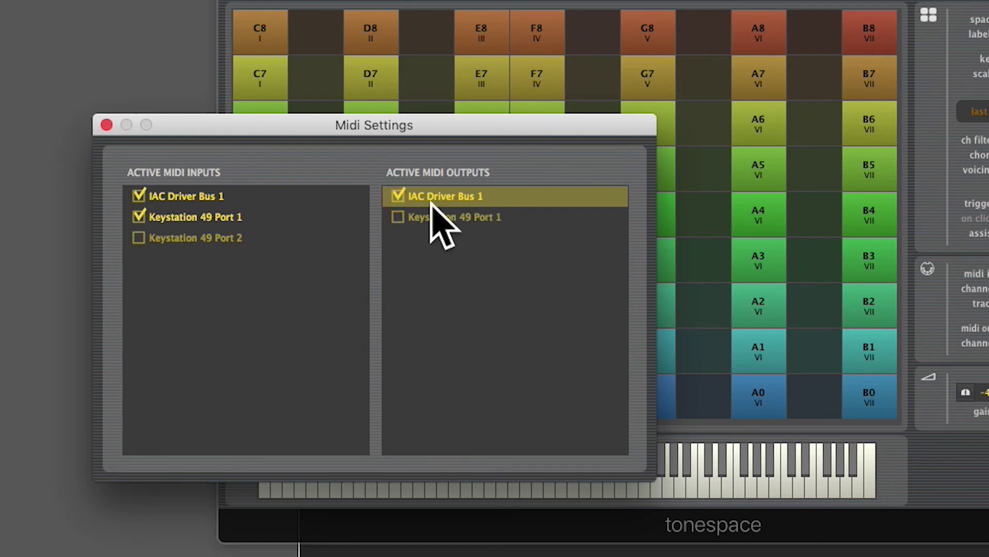
{"action": "left_click", "coordinate": [106, 124]}
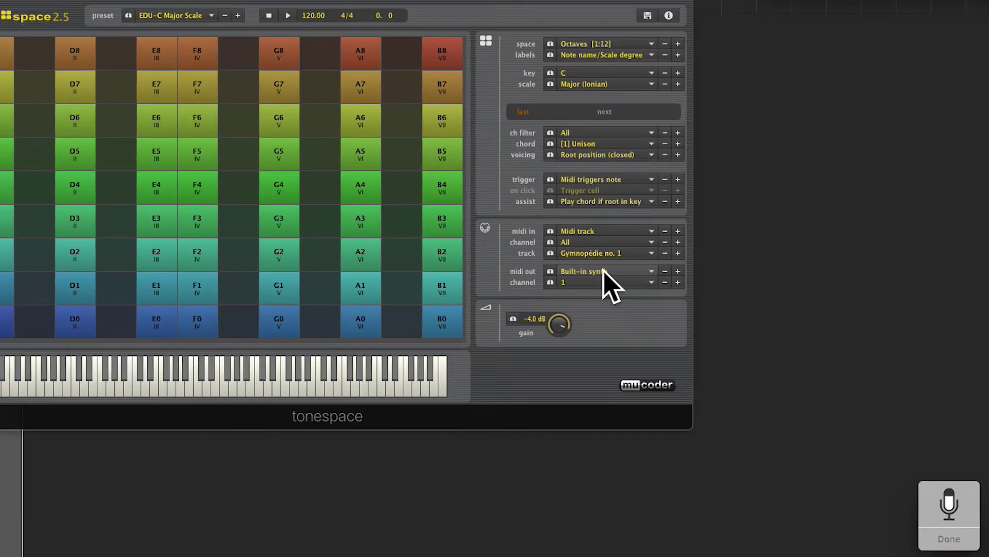
{"action": "left_click", "coordinate": [812, 323]}
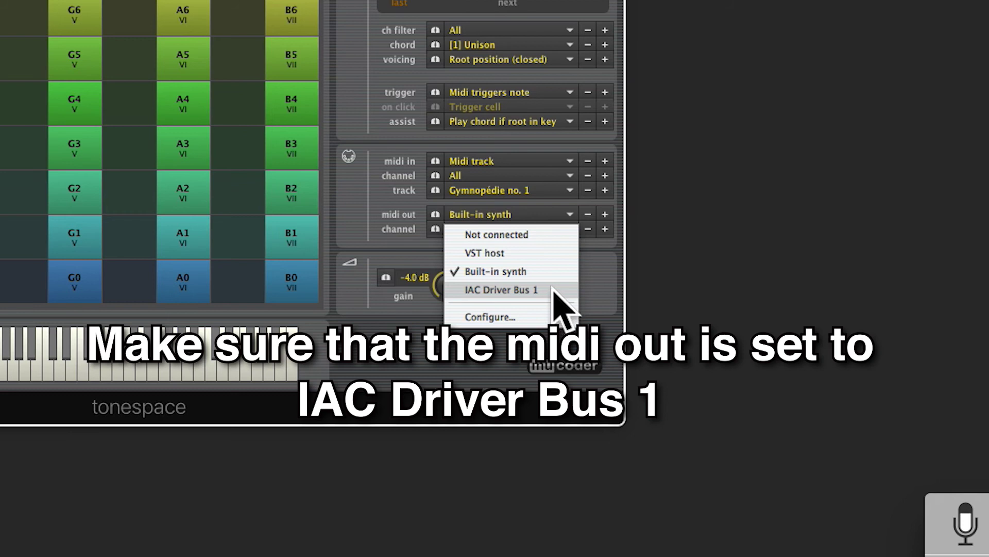
{"action": "left_click", "coordinate": [553, 291]}
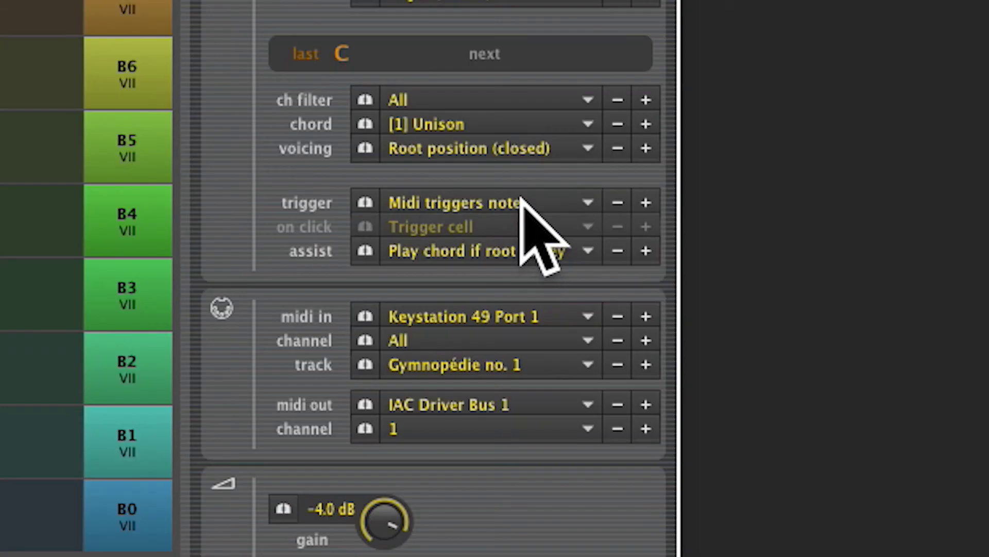
Step: Set the trigger mode to 'Mouse click triggers cell' and play cell F3
{"action": "left_click", "coordinate": [524, 203]}
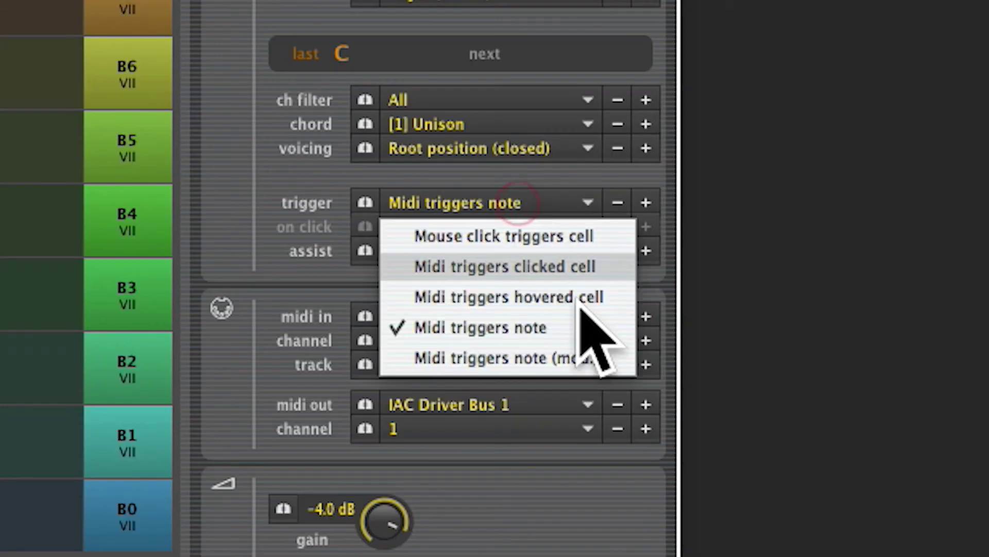
{"action": "left_click", "coordinate": [504, 236]}
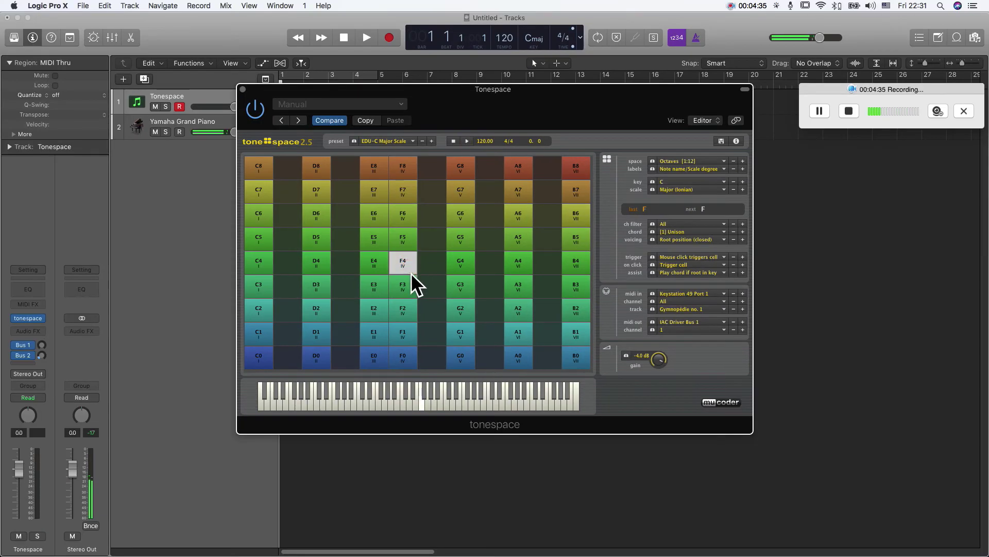
{"action": "left_click", "coordinate": [410, 288]}
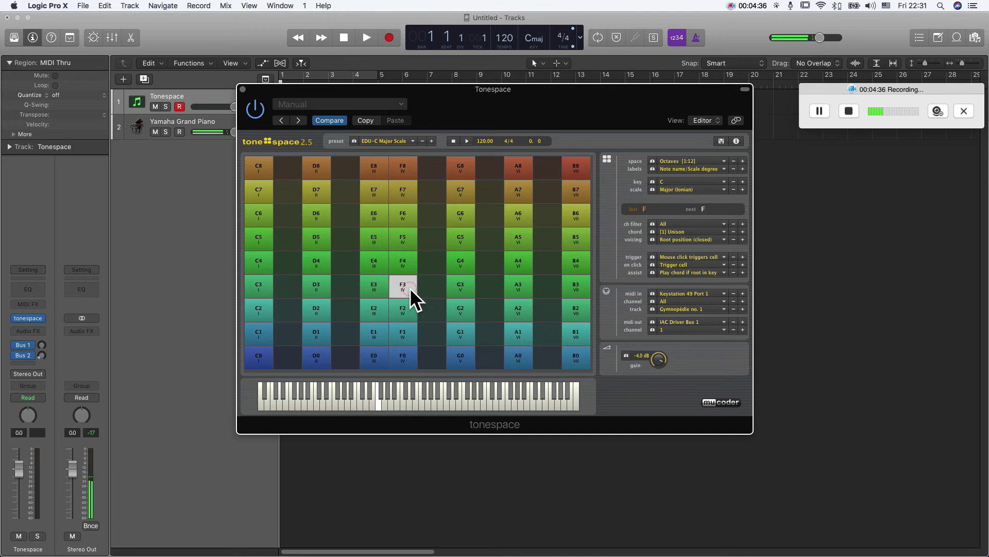